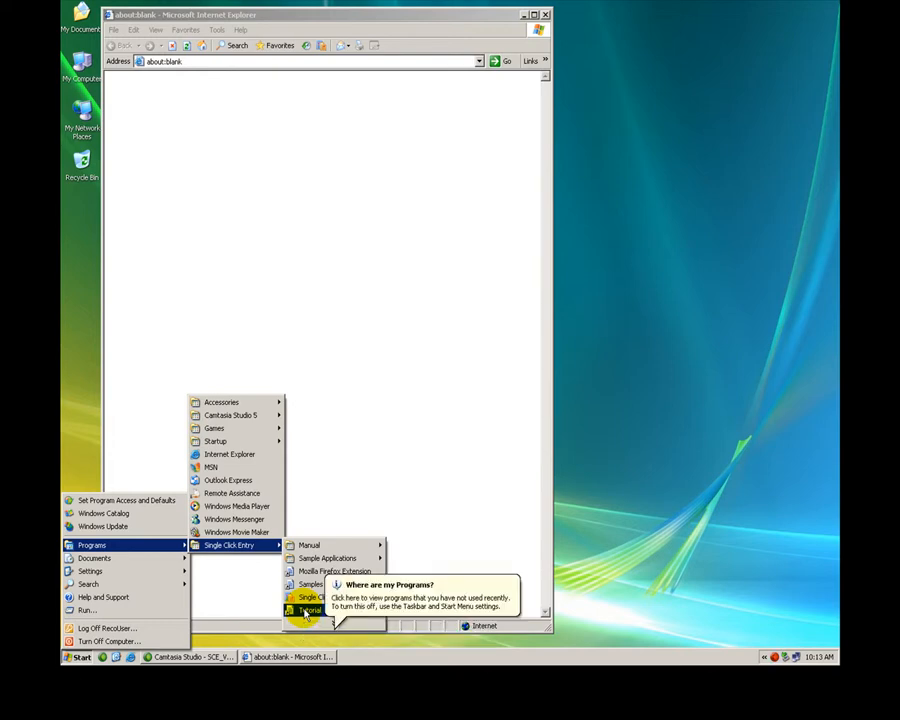
Open the Single Click Entry Tutorial folder and load insurance_en.html into the open Internet Explorer window
click(305, 611)
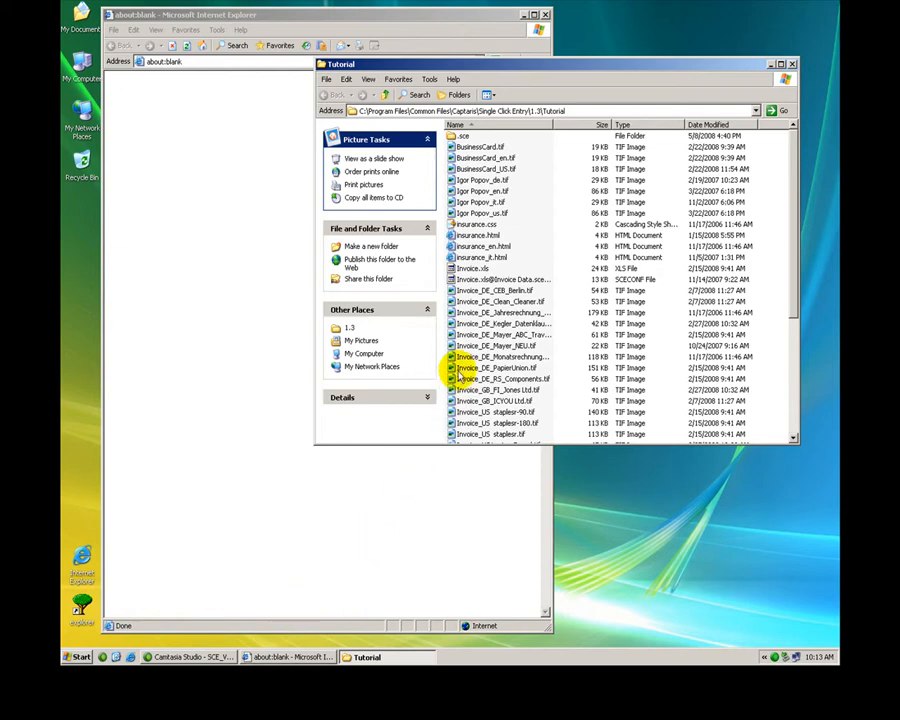
click(499, 247)
drag(499, 247, 251, 241)
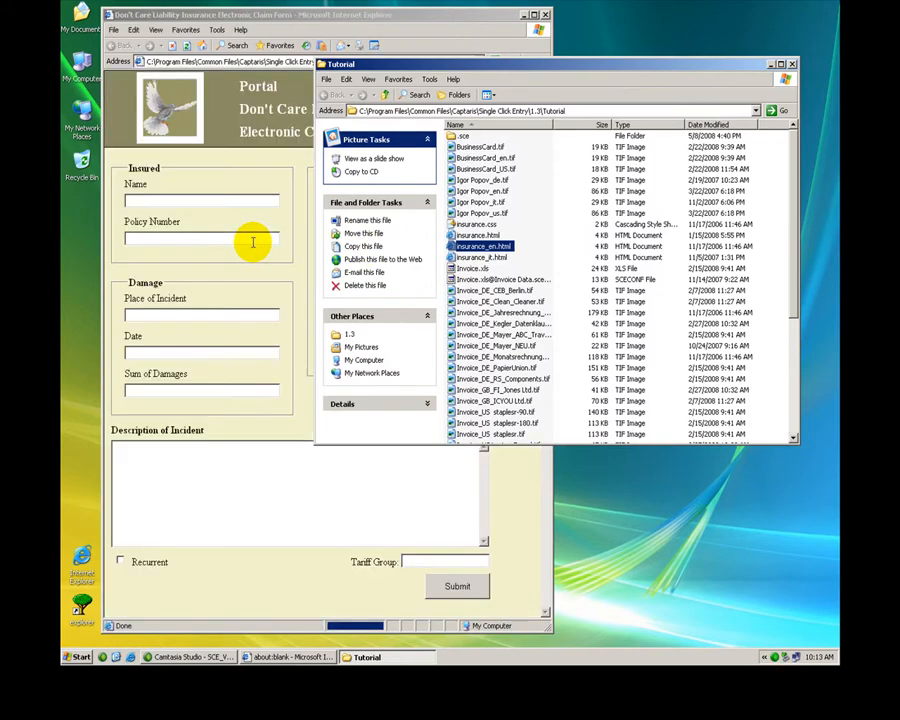
click(170, 266)
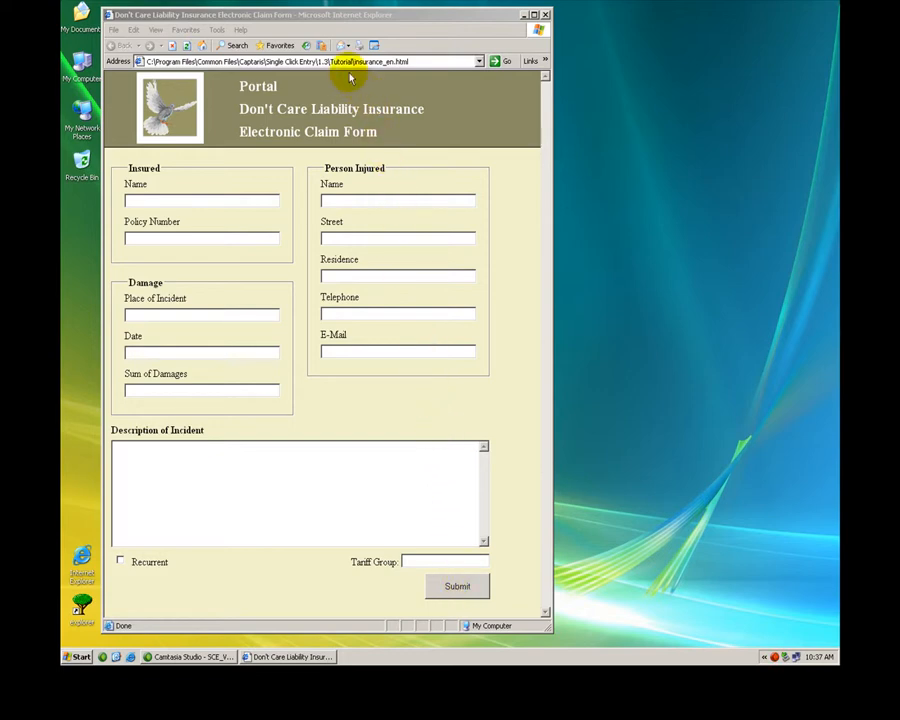
Start Single Click Entry for the claim form and load the English (_en) TIF of the customer's claim letter
click(321, 48)
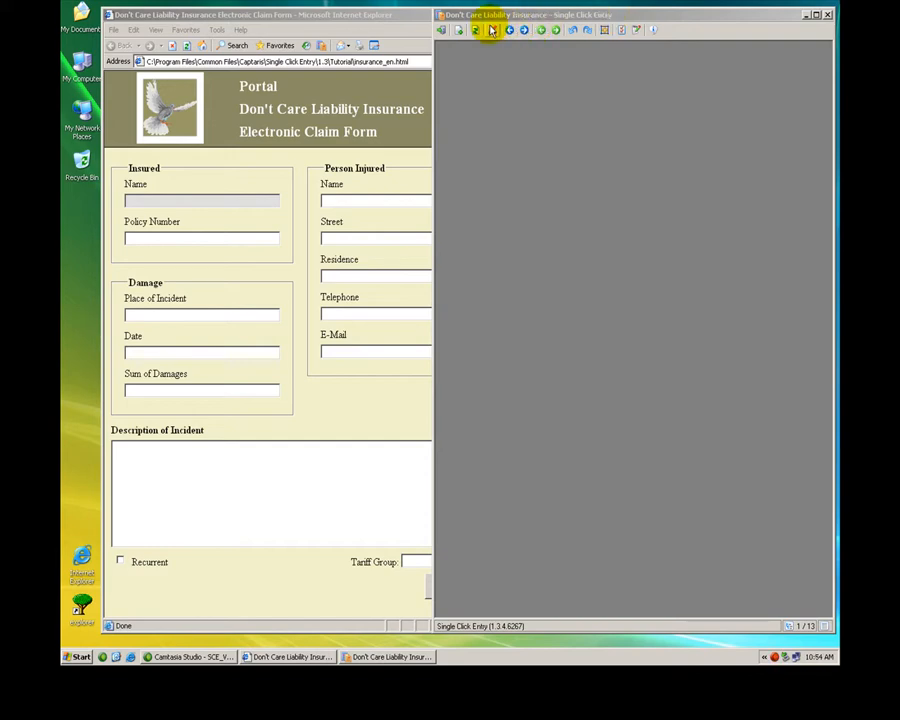
click(459, 31)
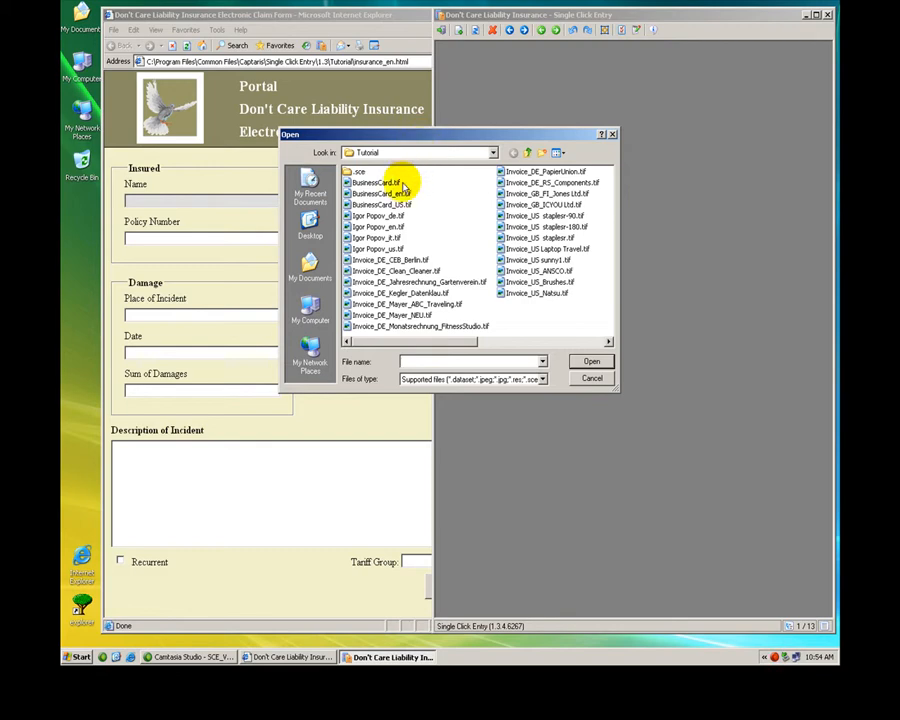
click(375, 227)
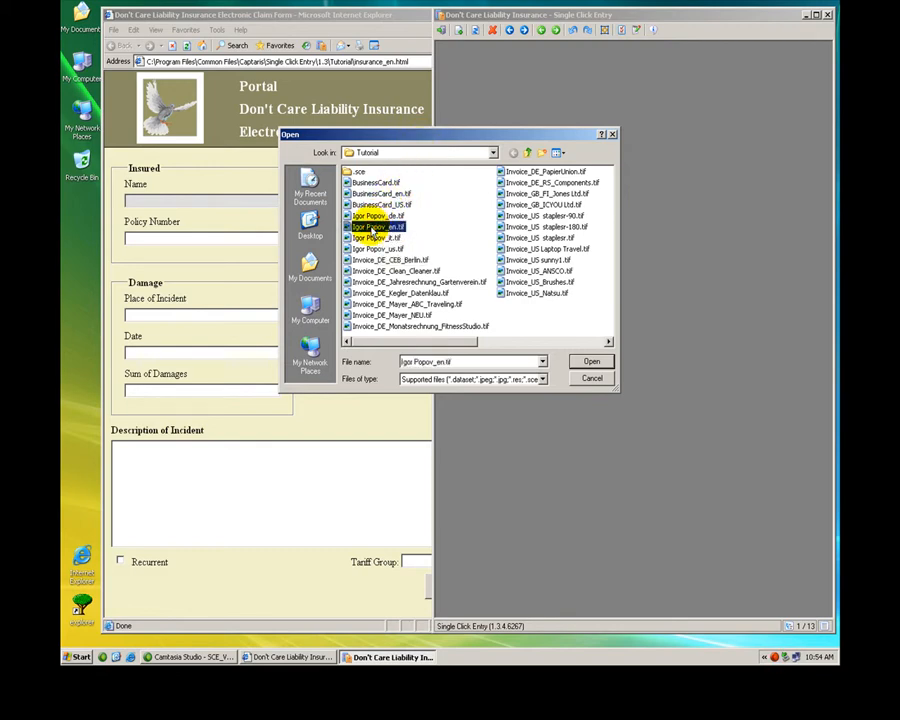
double_click(372, 229)
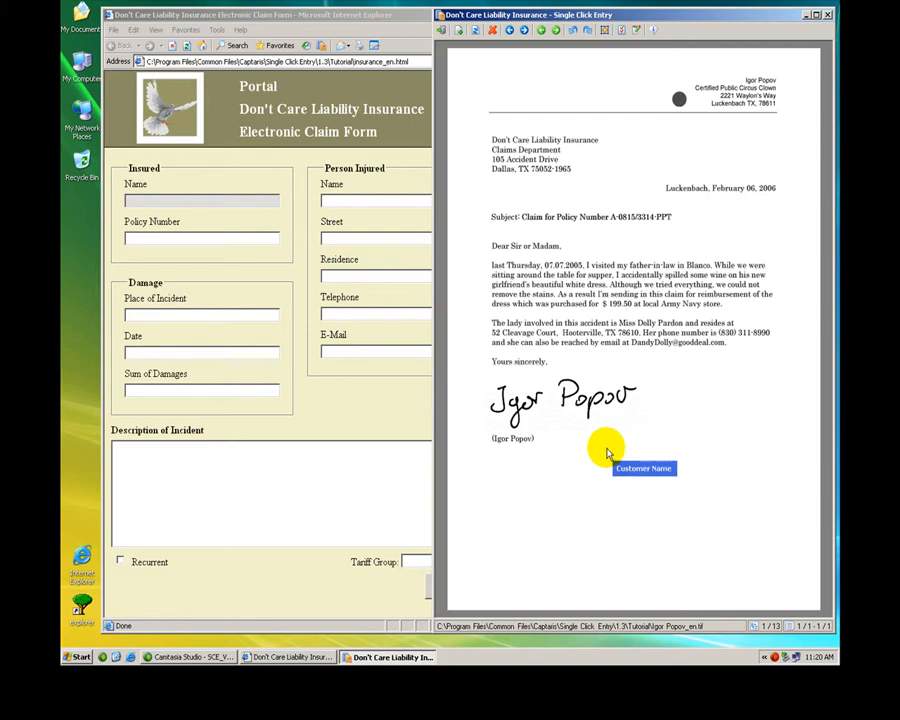
Transfer the insured customer's surname from the letterhead and the policy number from the subject line into the Insured fields
scroll(607, 453, up, 4)
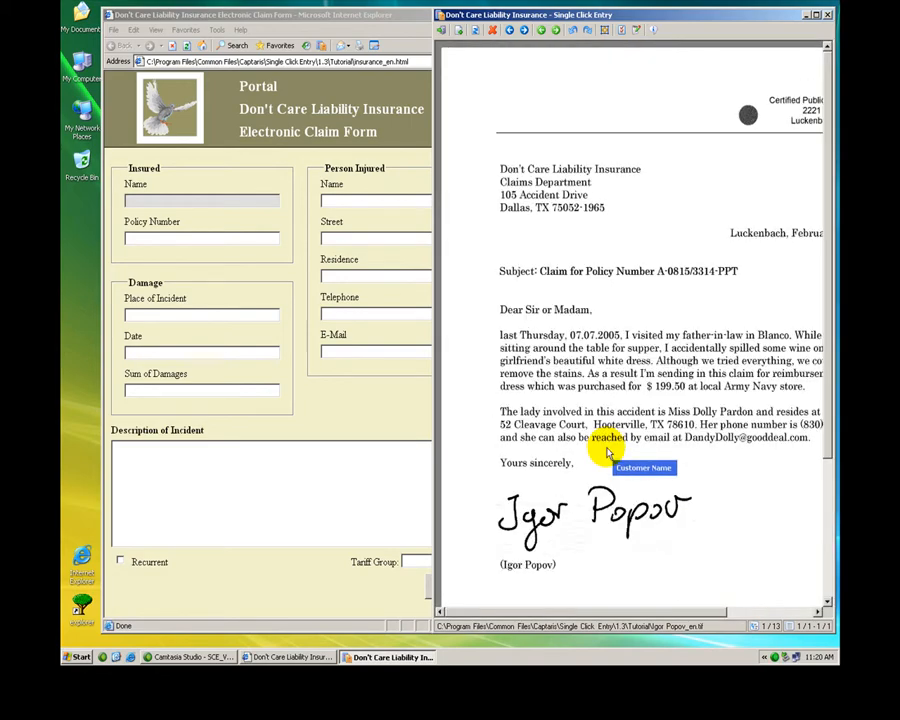
scroll(607, 453, up, 2)
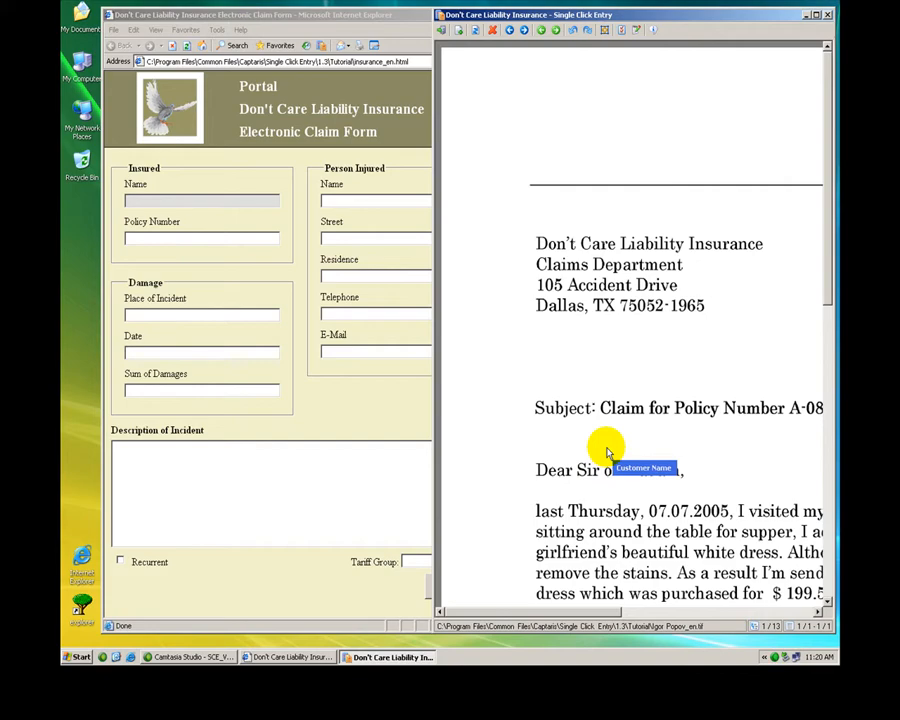
scroll(607, 453, down, 3)
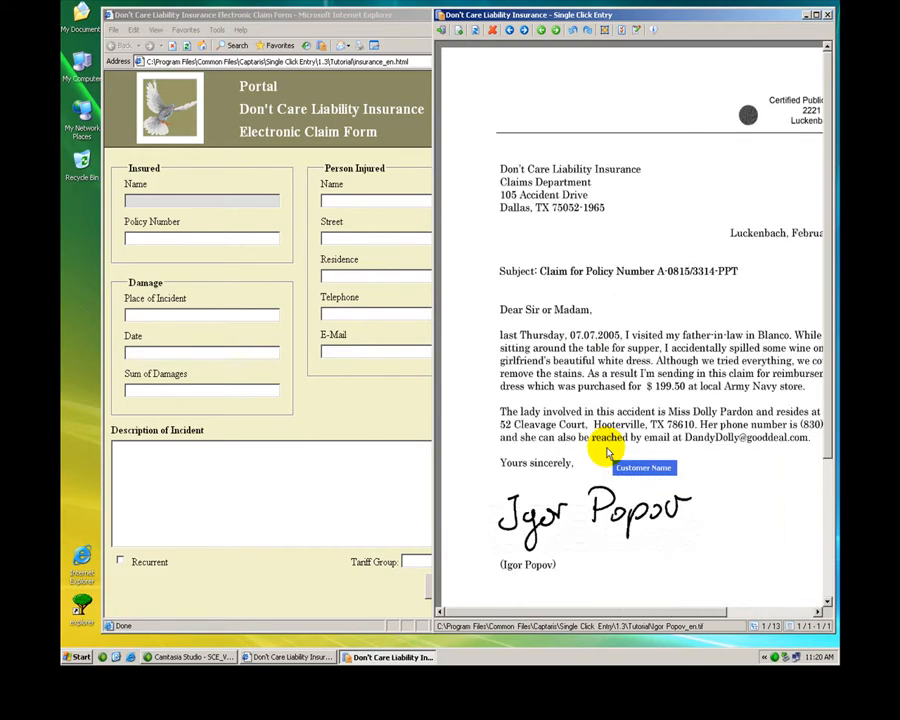
scroll(607, 453, down, 2)
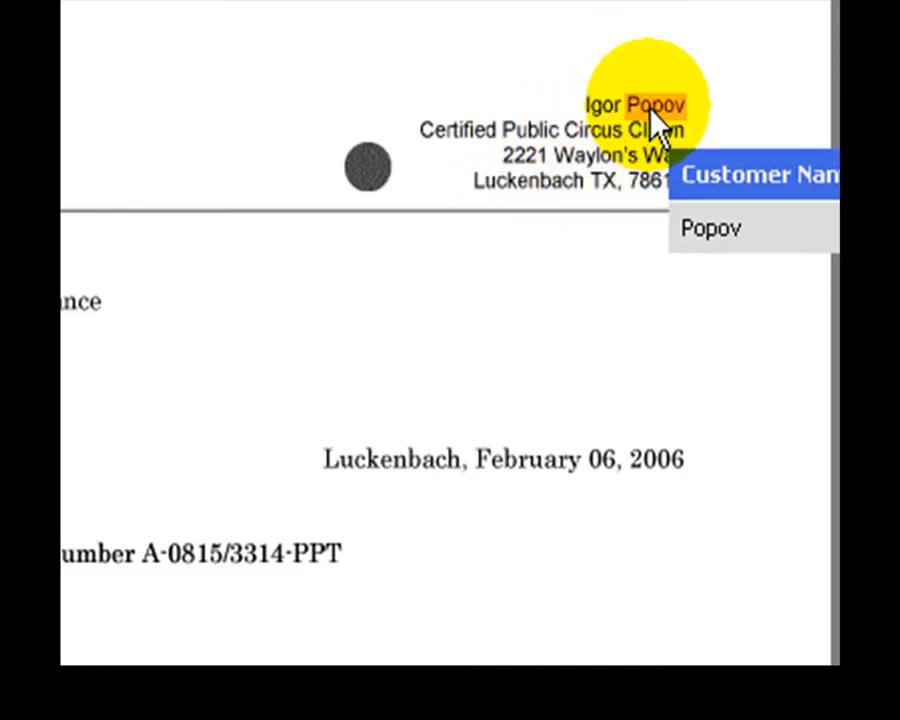
click(656, 108)
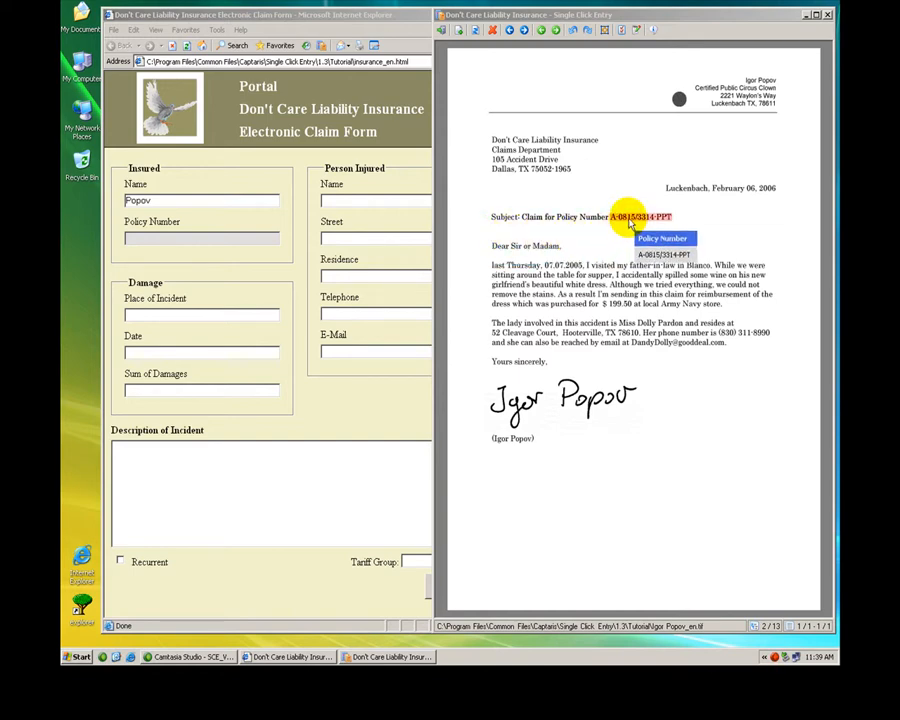
click(630, 222)
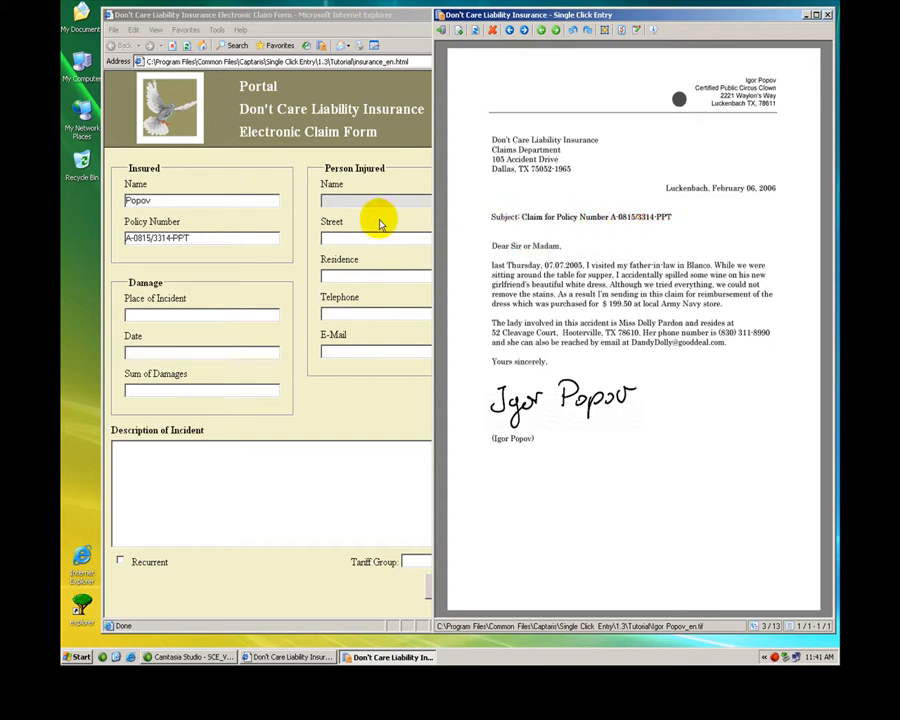
Check the Person Injured section of the form, then transfer the injured person's first and last name from the letter into its Name field
click(300, 228)
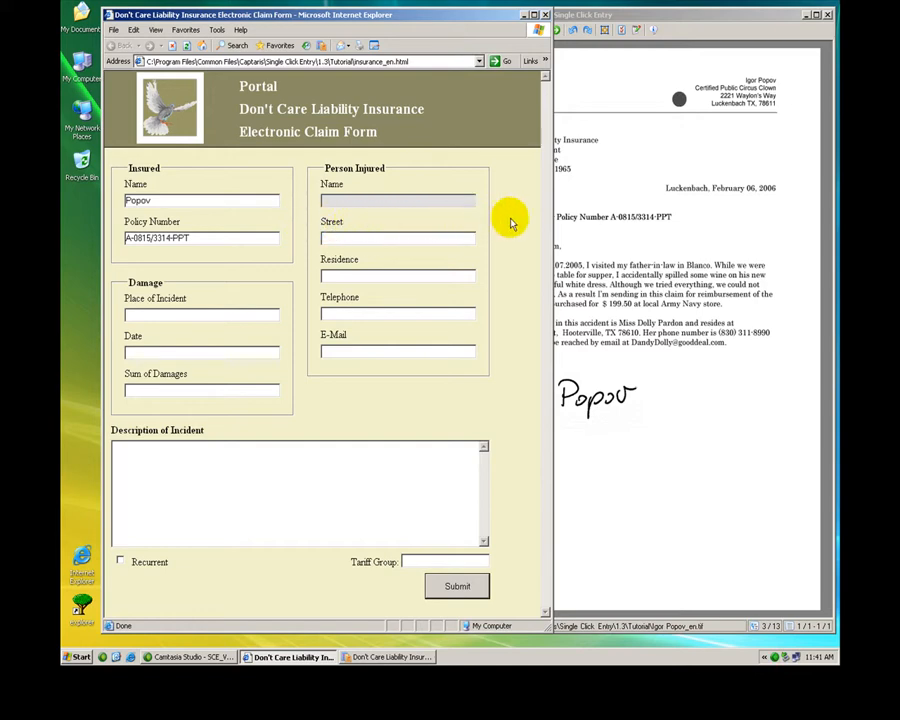
click(666, 17)
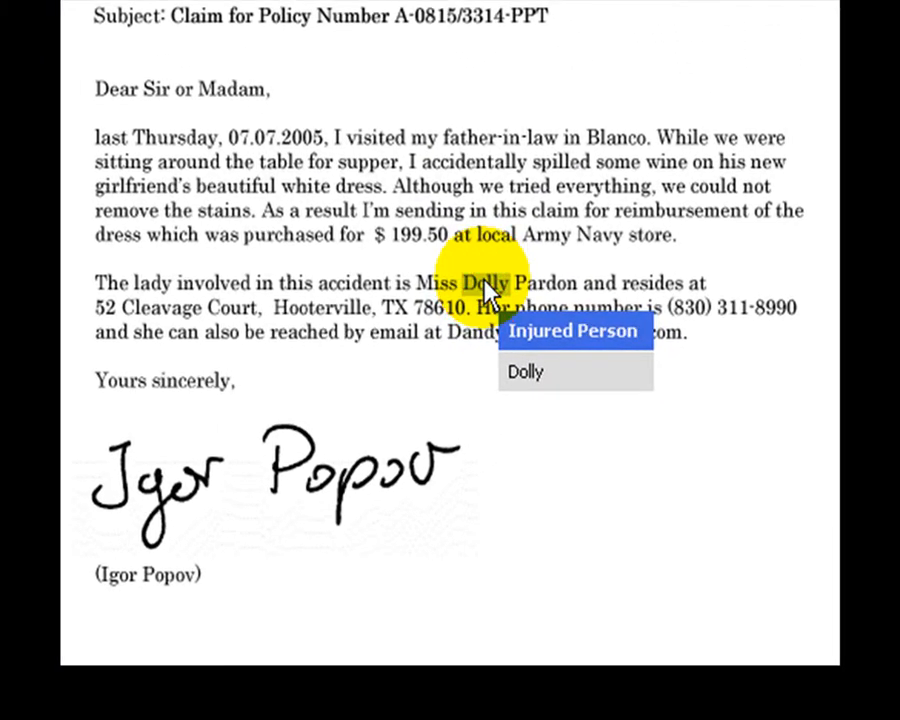
drag(490, 292, 555, 297)
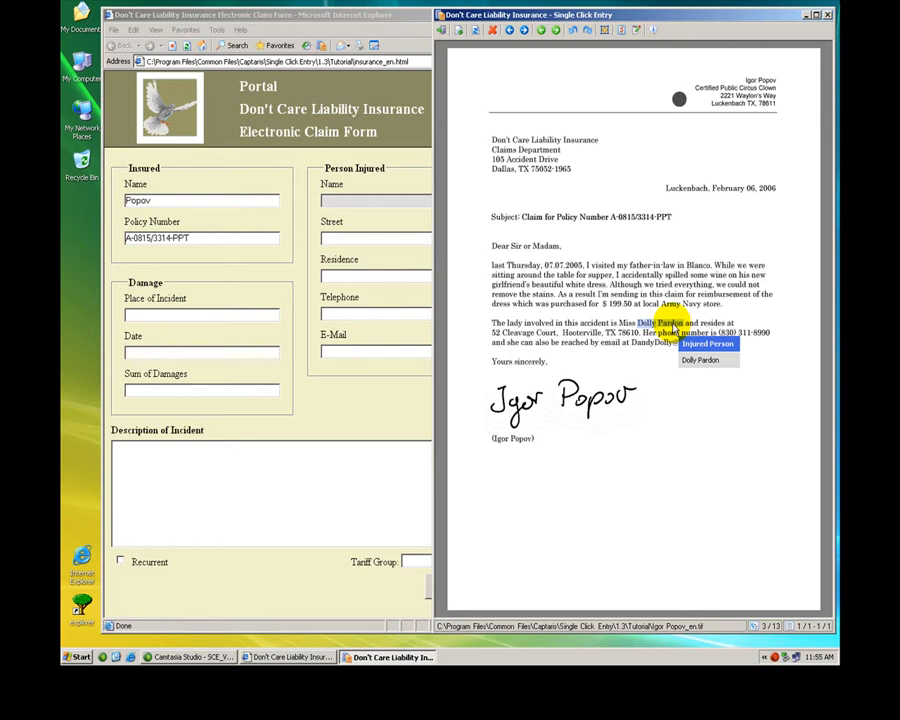
key(Return)
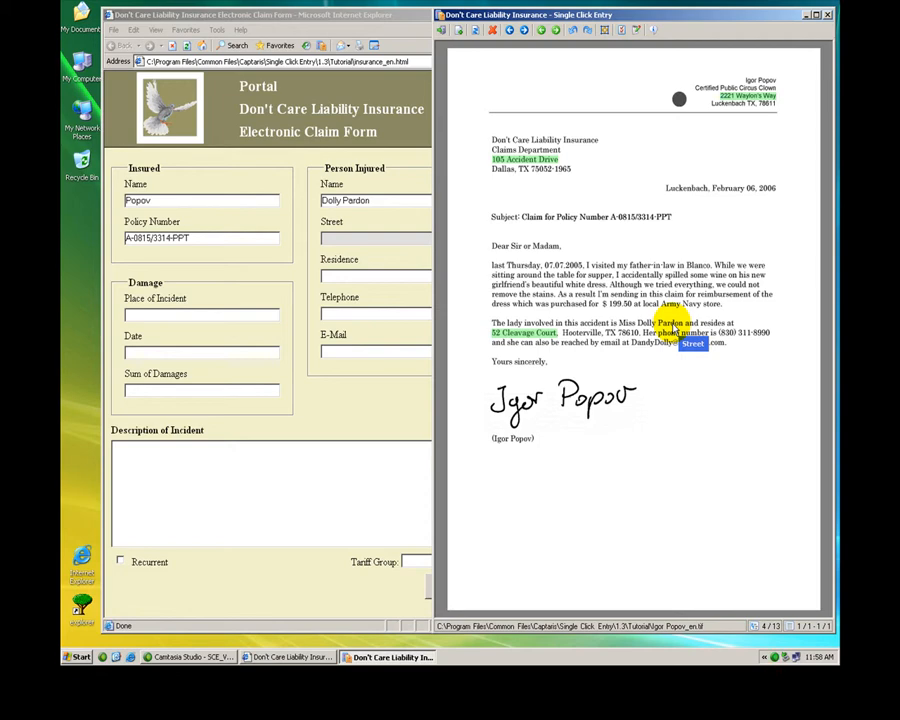
Check the street suggestions in the letter and transfer the injured person's street address from the second paragraph into the Street field
click(549, 334)
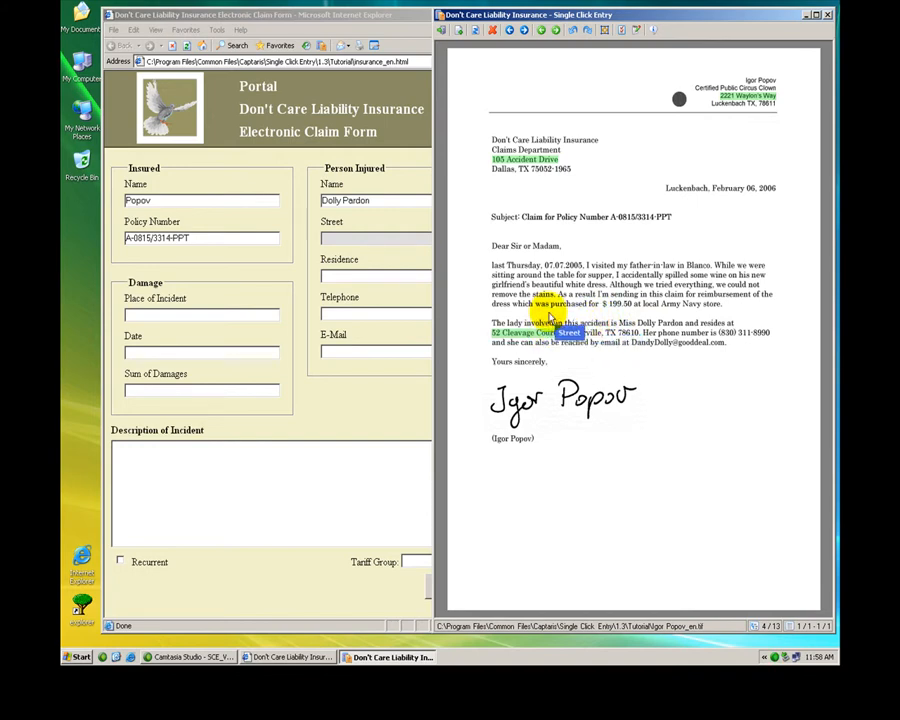
click(531, 162)
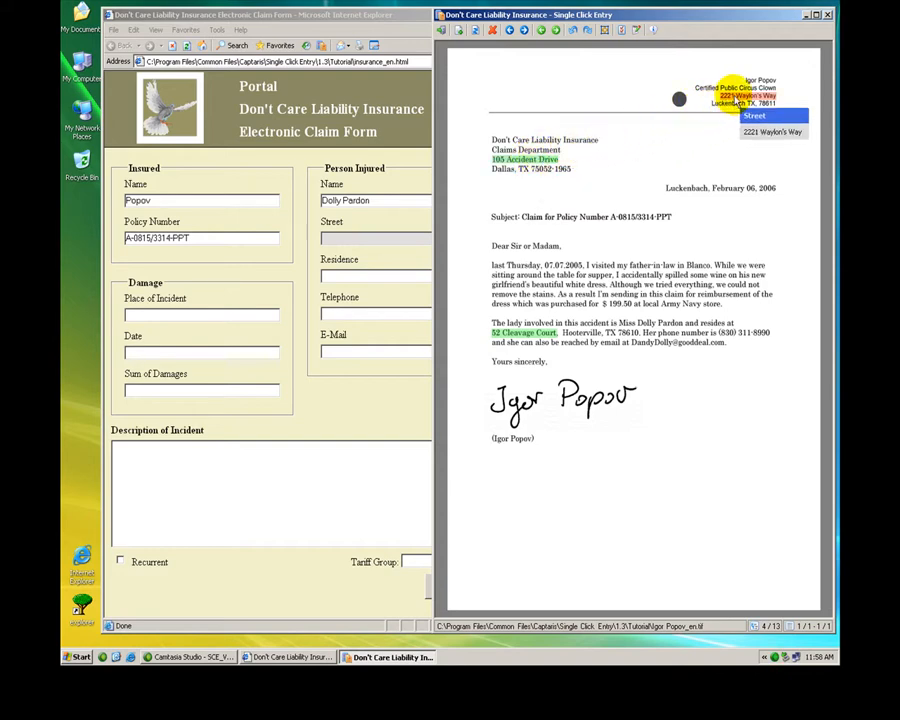
click(737, 101)
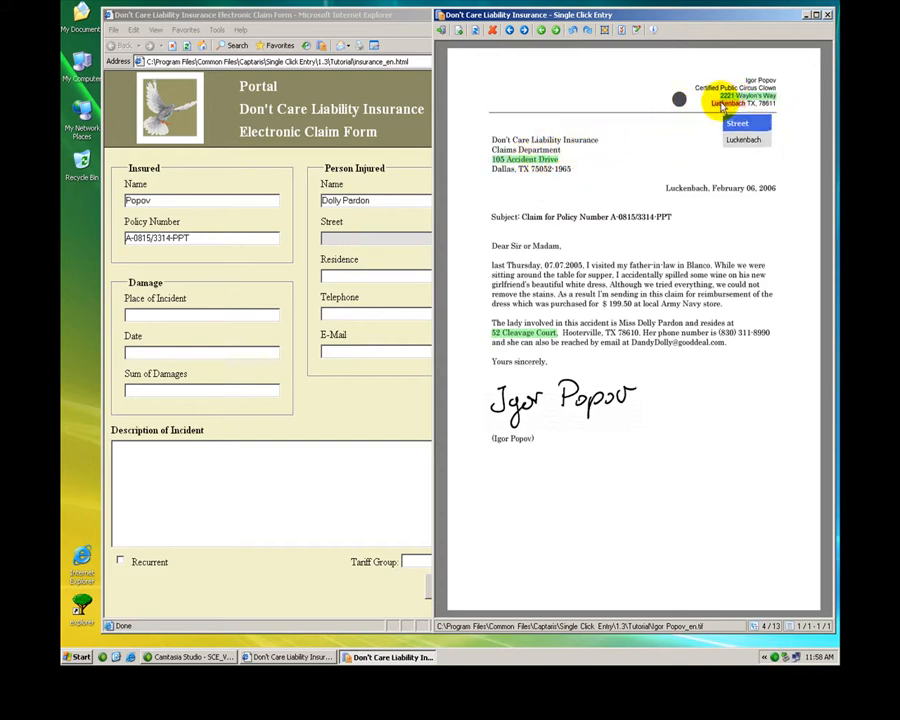
click(562, 165)
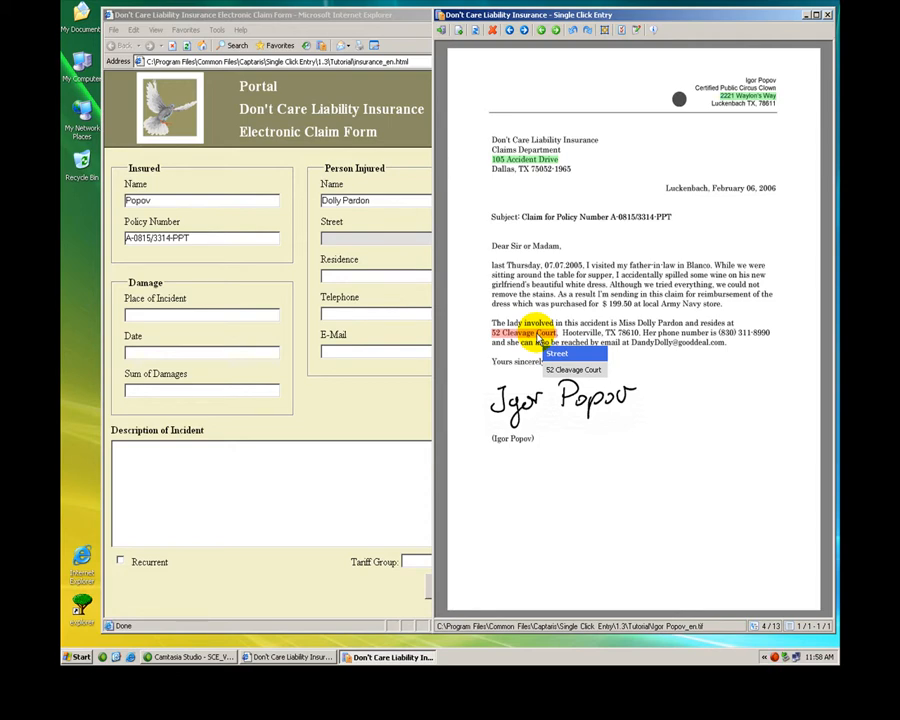
click(538, 340)
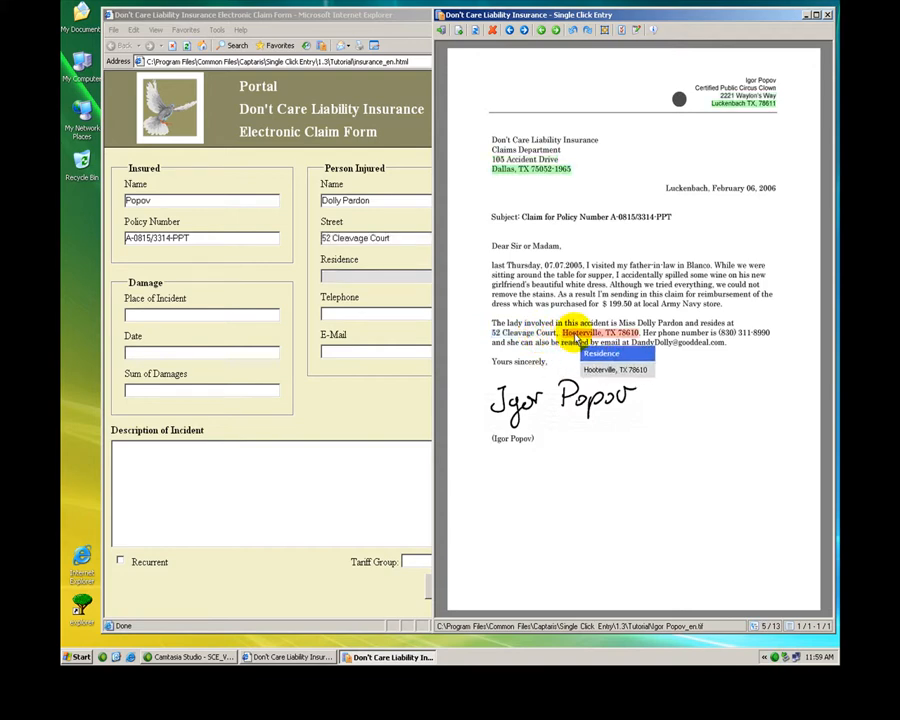
Fill the injured person's Residence, Telephone and E-Mail fields with the matching details from the letter's second paragraph
click(576, 335)
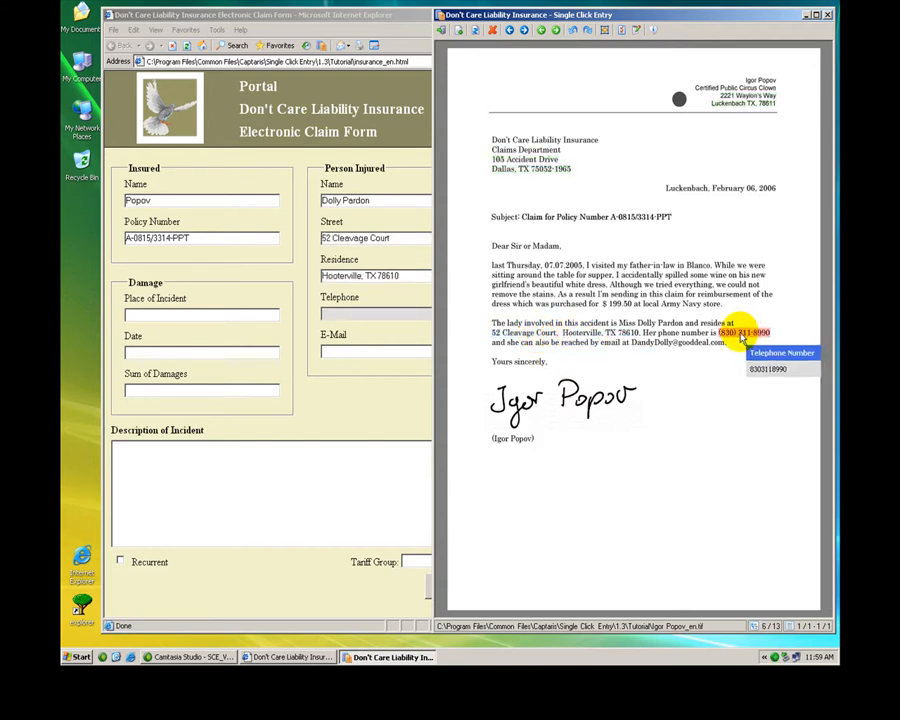
click(742, 336)
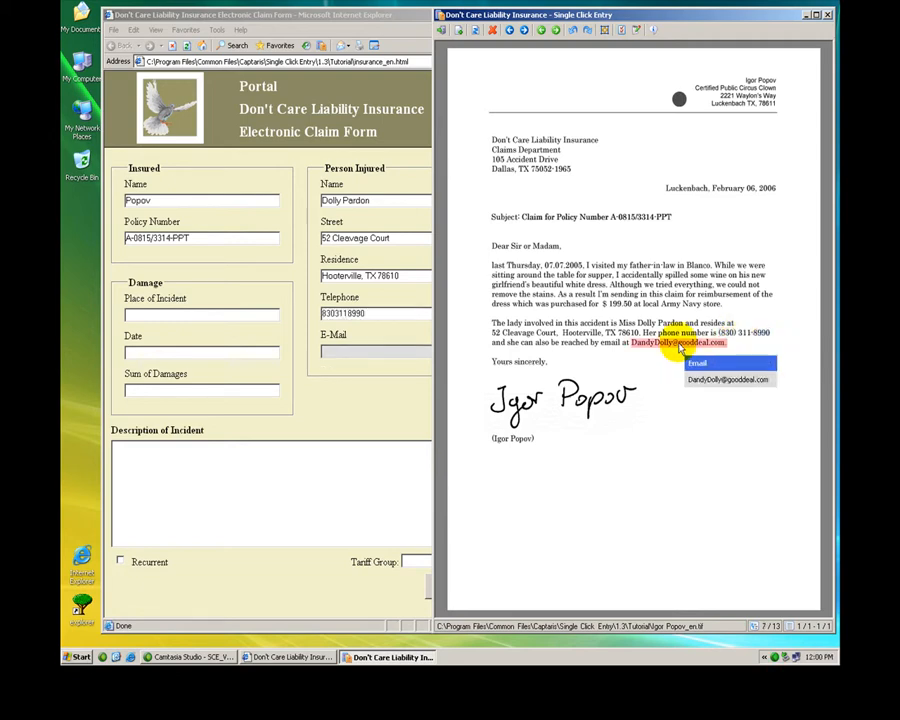
click(679, 343)
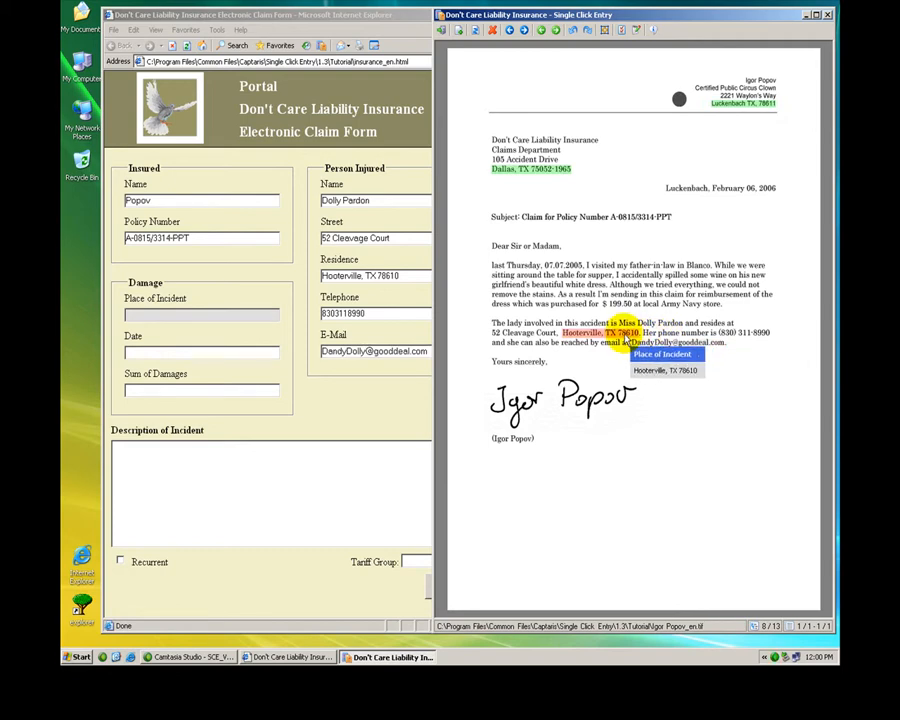
Fill the Damage section from the letter: the injured person's town as Place of Incident, date 07.07.2005 and sum of damages 199.50
click(625, 339)
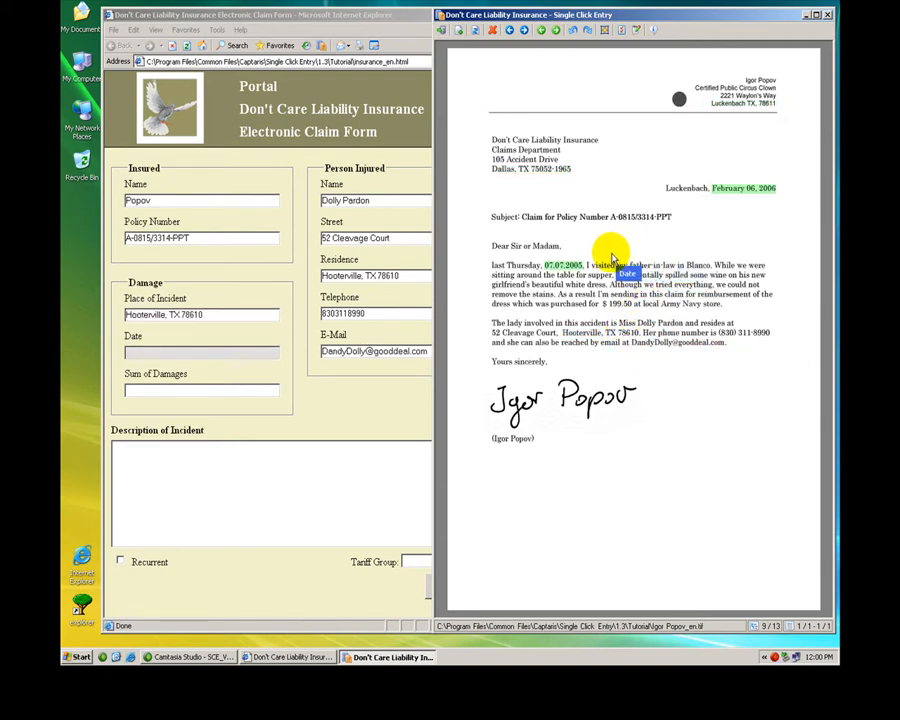
click(566, 266)
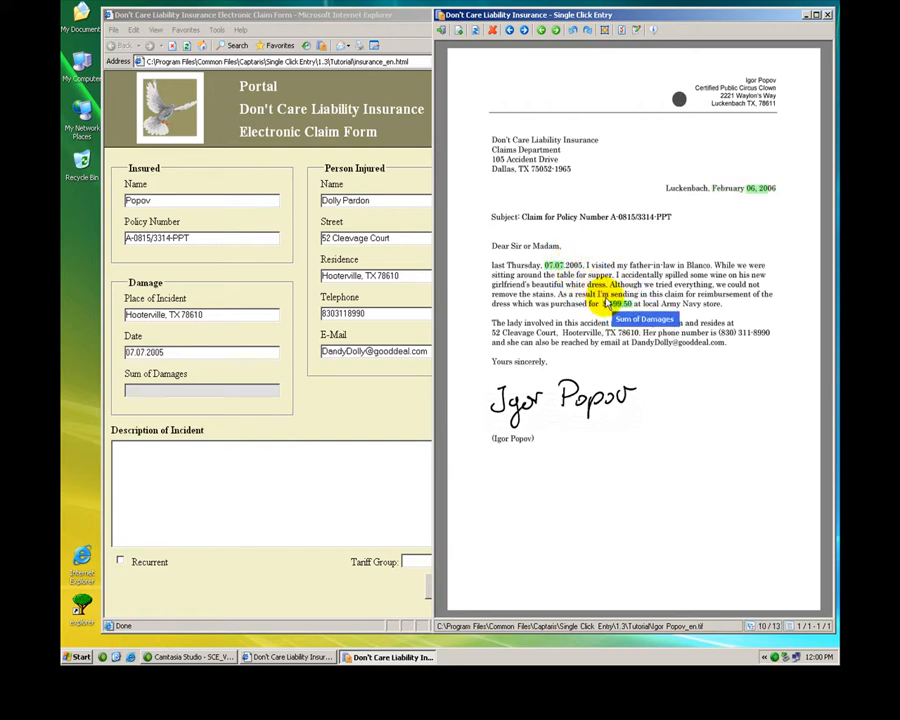
click(612, 304)
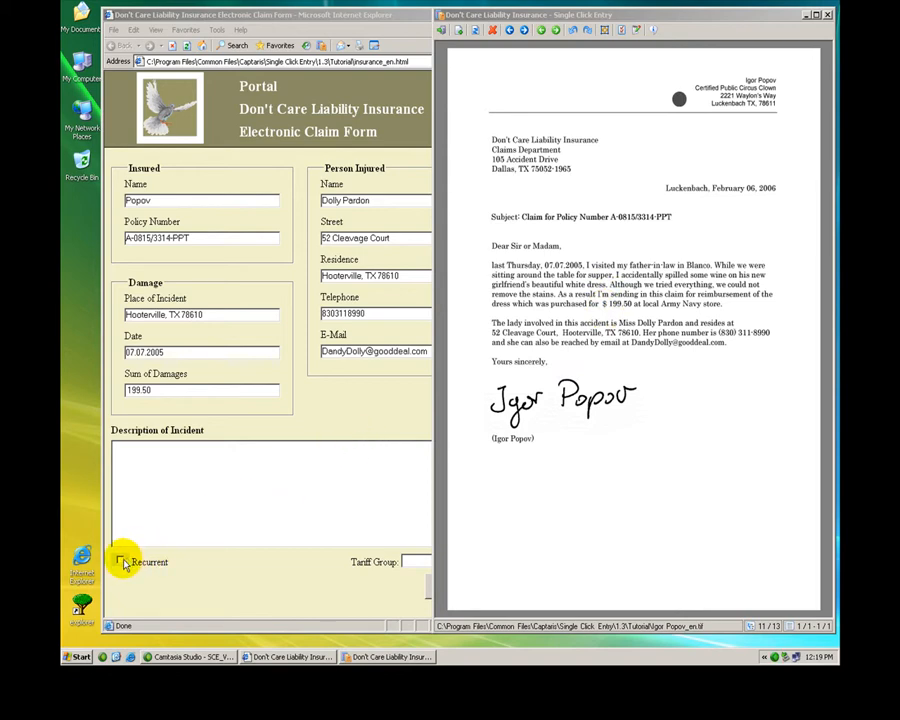
Skip the Recurrent option, leaving it unchecked, and set the Tariff Group to v-2345
drag(246, 543, 592, 525)
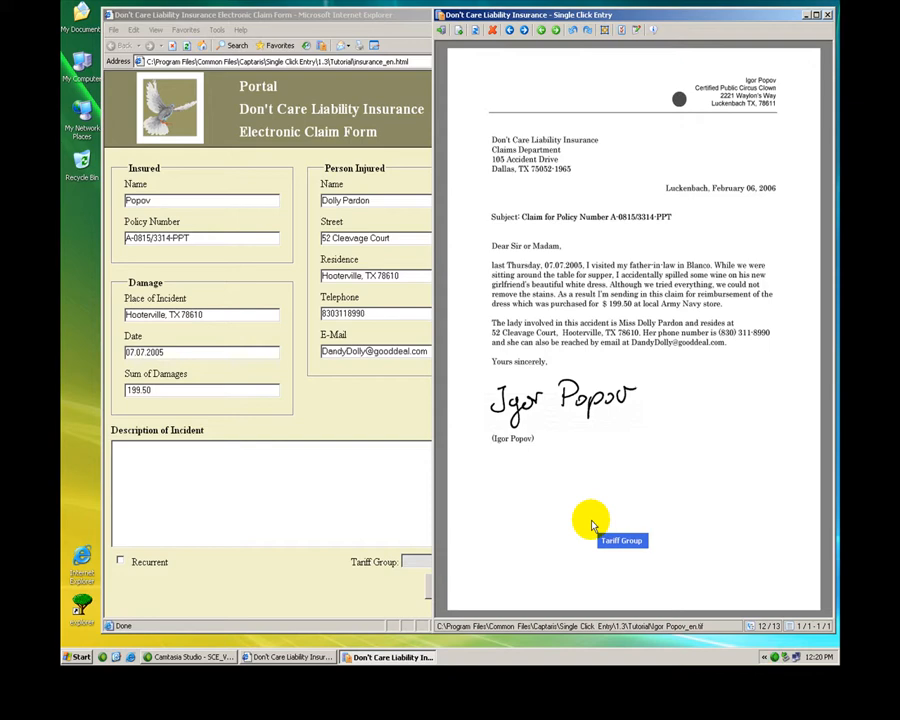
text(v)
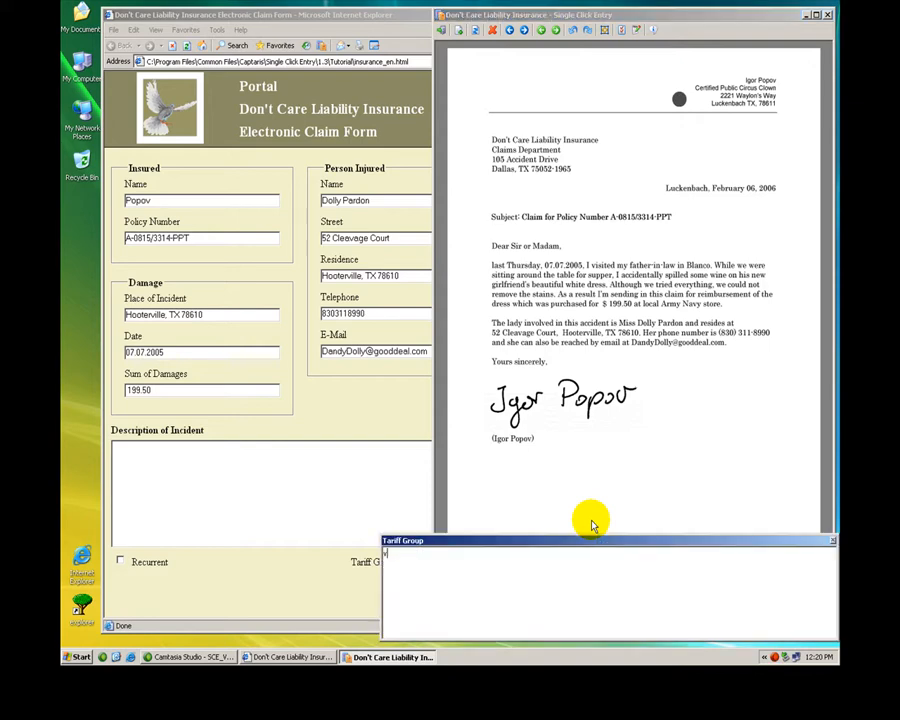
text(-2345)
key(Return)
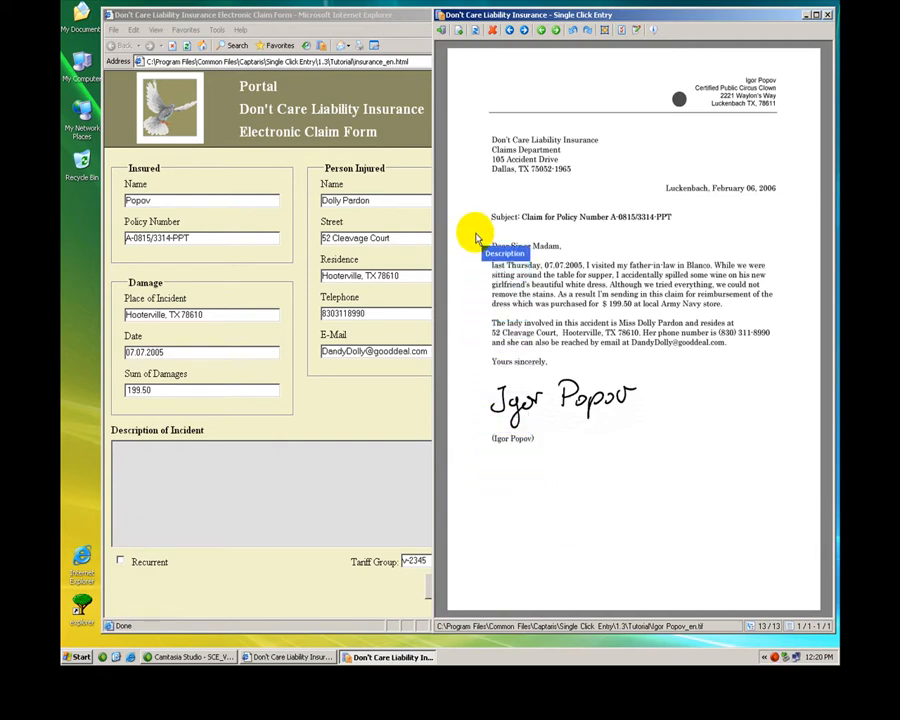
Transfer the letter text from the subject line through "Yours sincerely" into Description of Incident and submit the claim form
drag(470, 228, 790, 377)
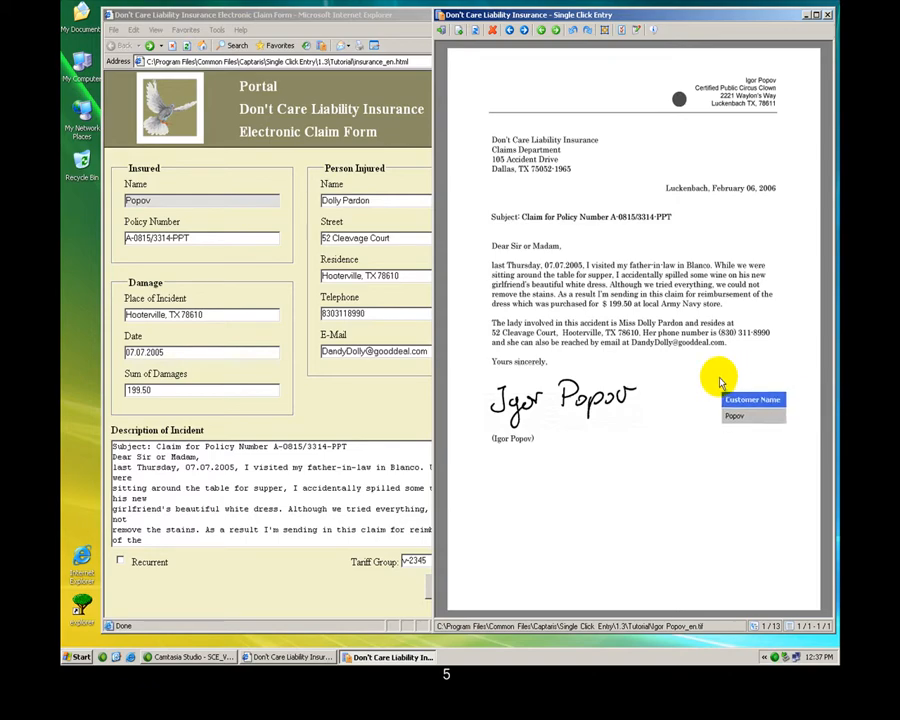
click(317, 570)
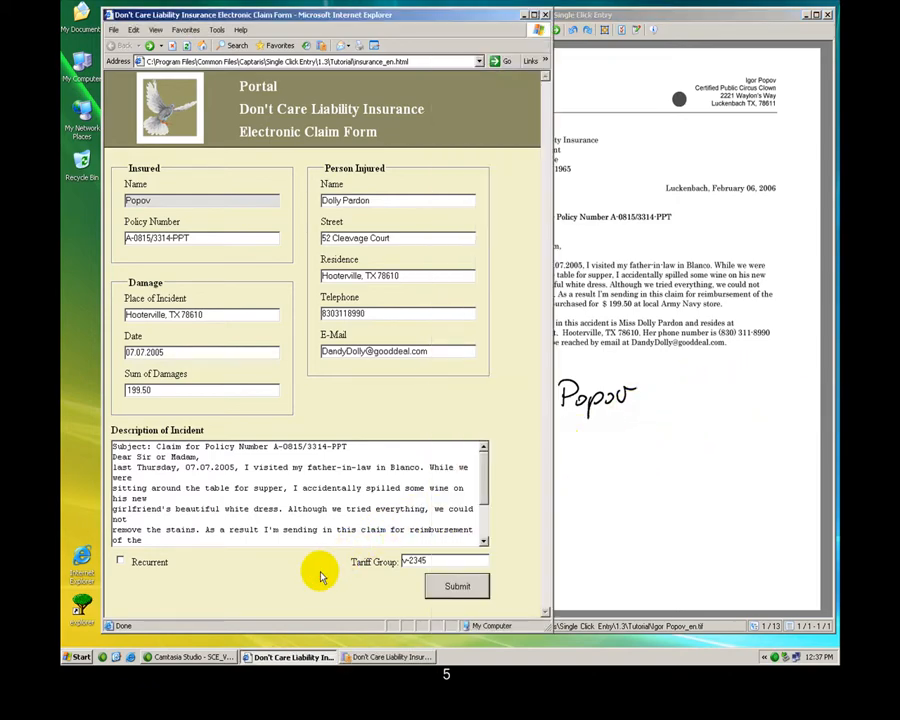
click(446, 582)
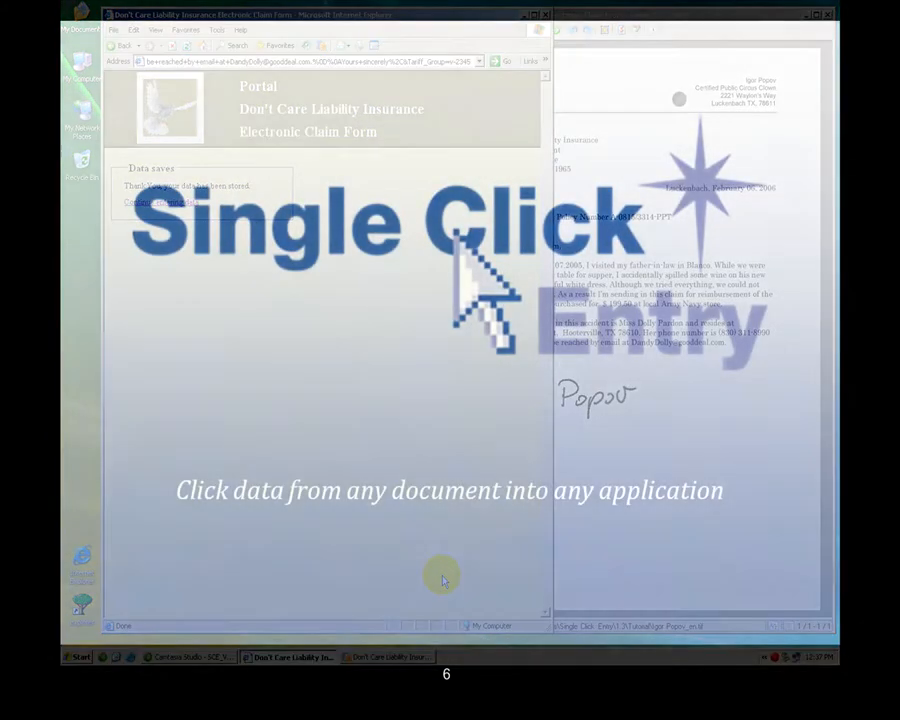